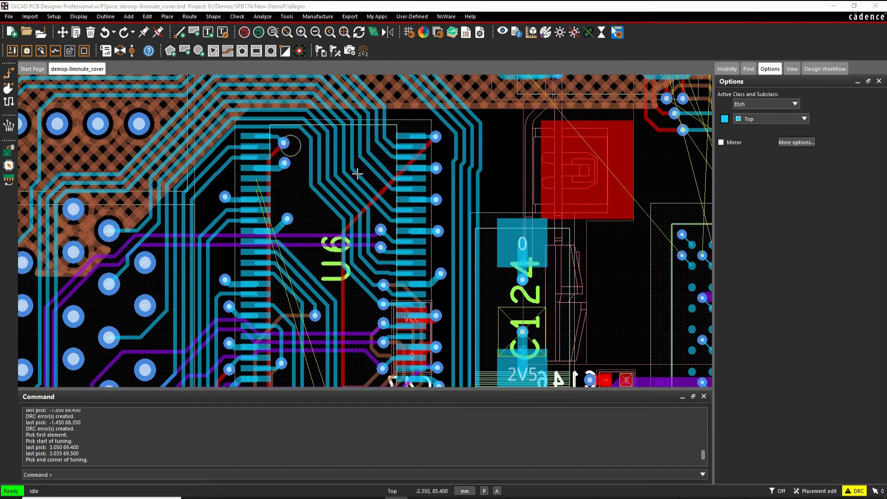
# - In Constraint Manager's Relative Propagation Delay worksheet, analyze the DATA_DIFFS group's relative delays
pyautogui.click(54, 17)
pyautogui.click(69, 88)
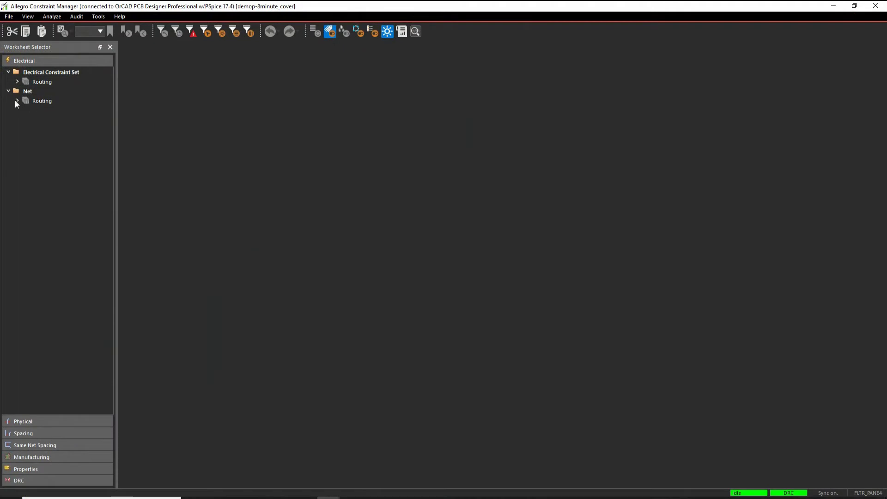
pyautogui.click(17, 100)
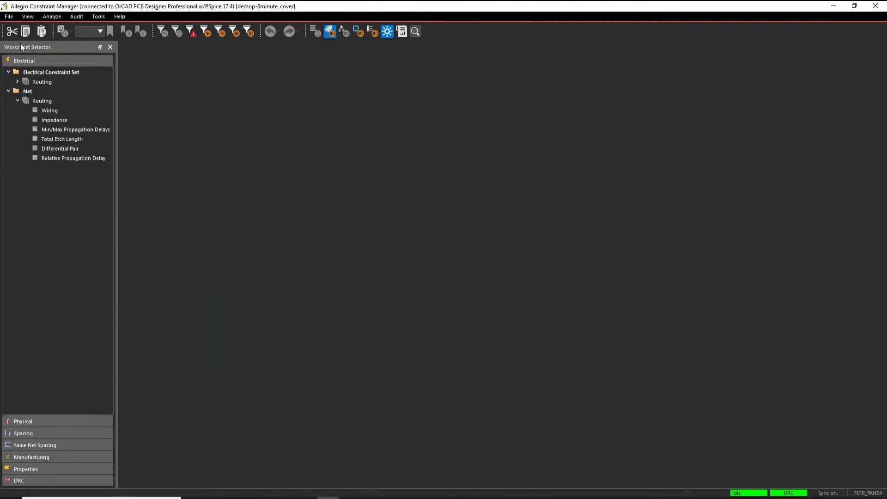
pyautogui.click(62, 158)
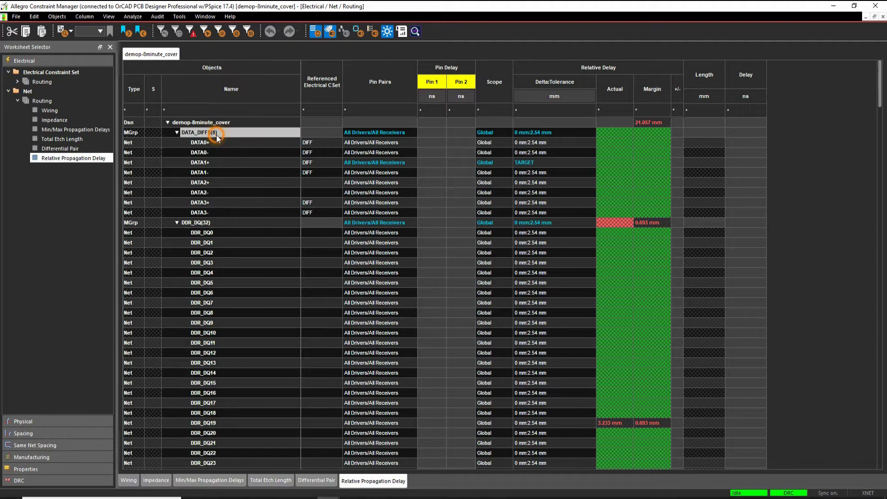
pyautogui.rightClick(216, 135)
pyautogui.click(238, 141)
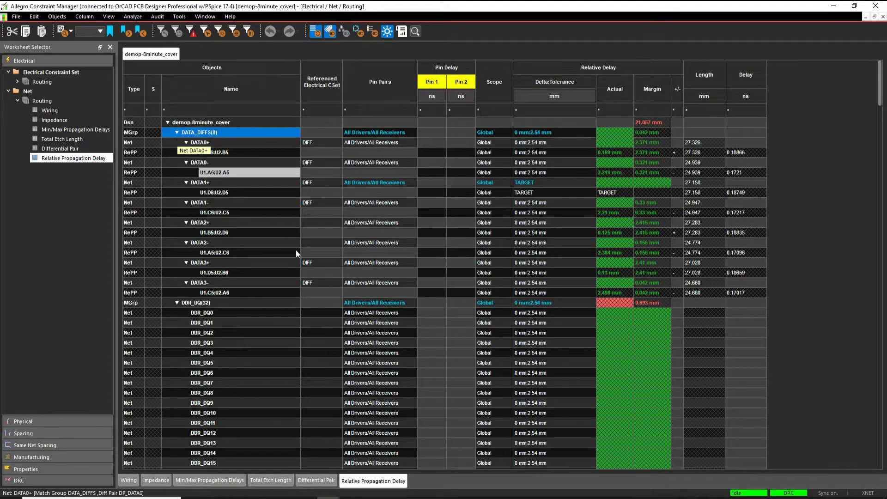
# - Review the Differential Pair, Total Etch Length and Min/Max Propagation Delays worksheets, then minimize Constraint Manager
pyautogui.click(62, 150)
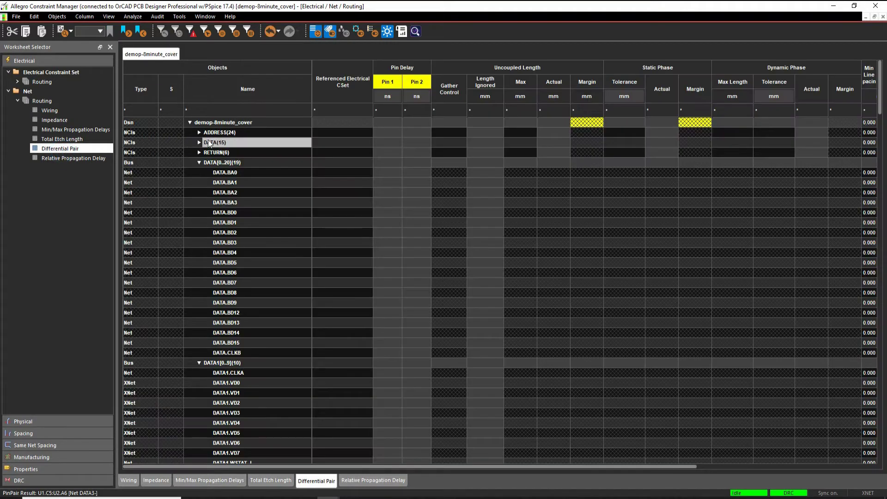
pyautogui.scroll(-4, 204, 281)
pyautogui.scroll(-5, 206, 288)
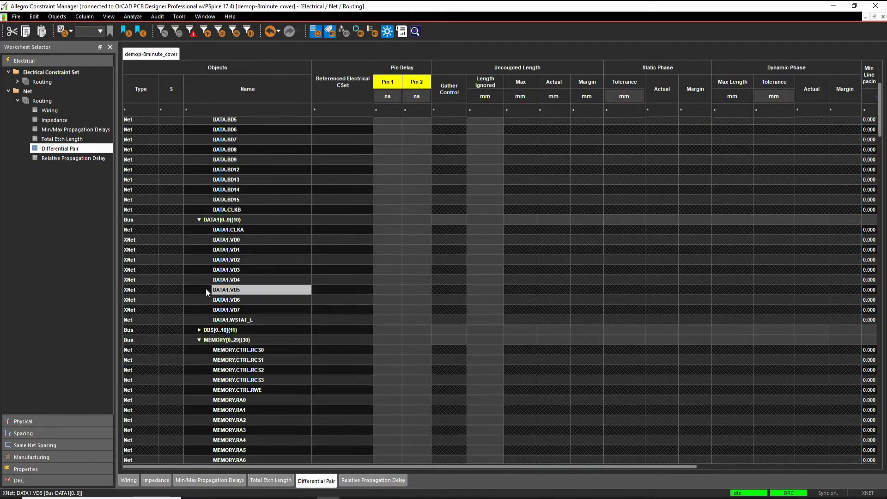
pyautogui.scroll(3, 214, 297)
pyautogui.scroll(-15, 215, 300)
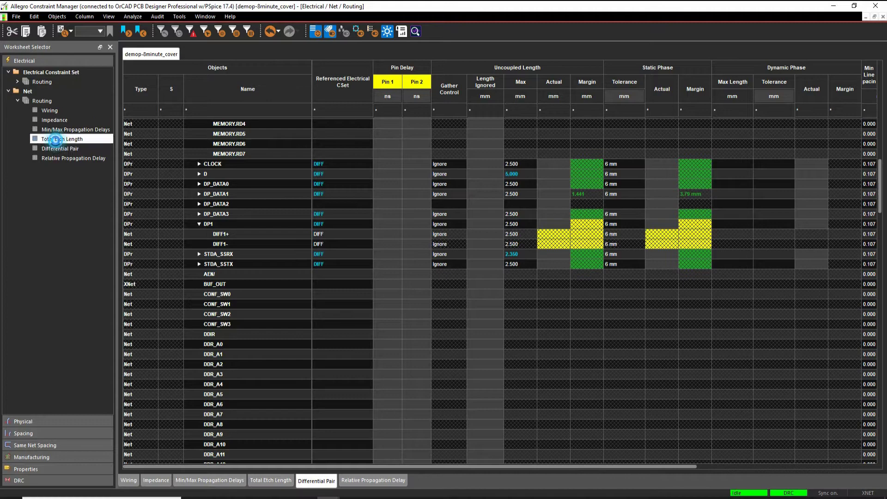
pyautogui.click(56, 140)
pyautogui.click(57, 130)
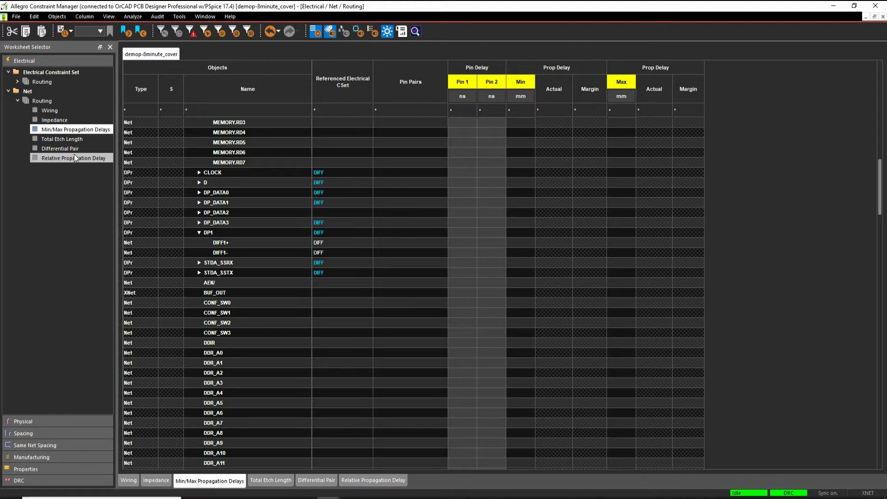
pyautogui.click(831, 7)
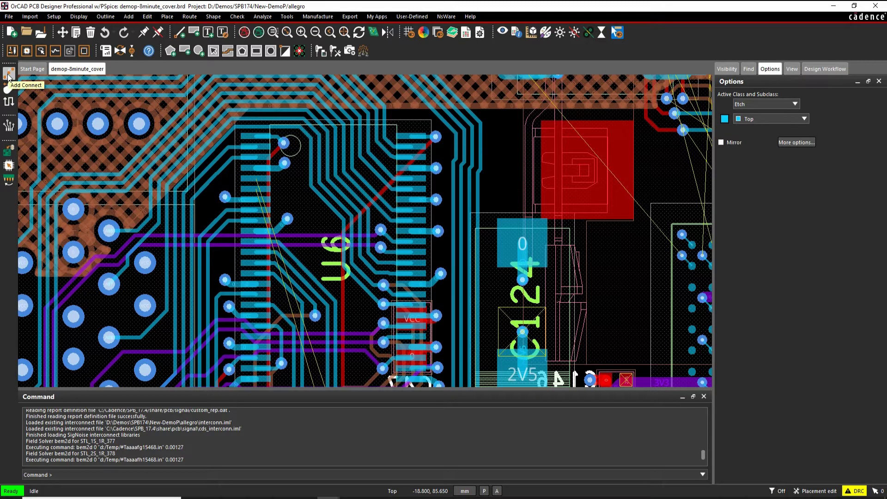
# - With Route > Connect, route the DIFF1+ trace from its pin past U6 with several bends
pyautogui.click(8, 74)
pyautogui.click(190, 16)
pyautogui.click(197, 28)
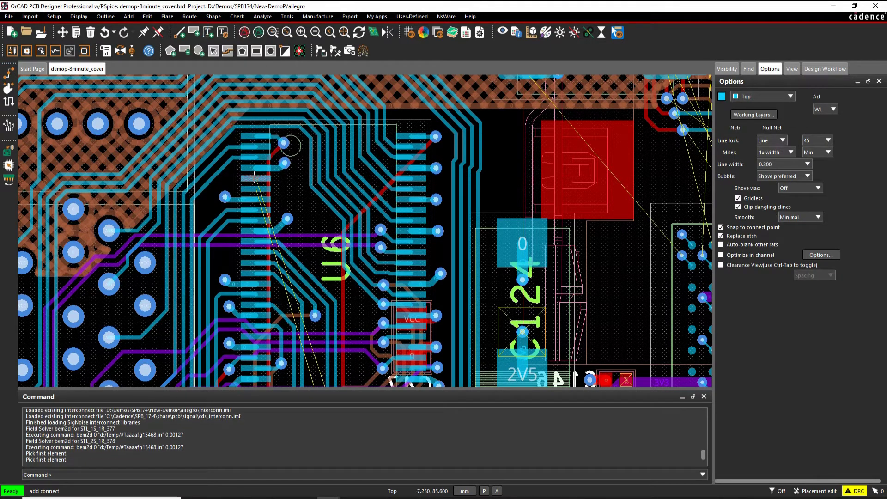
pyautogui.click(261, 180)
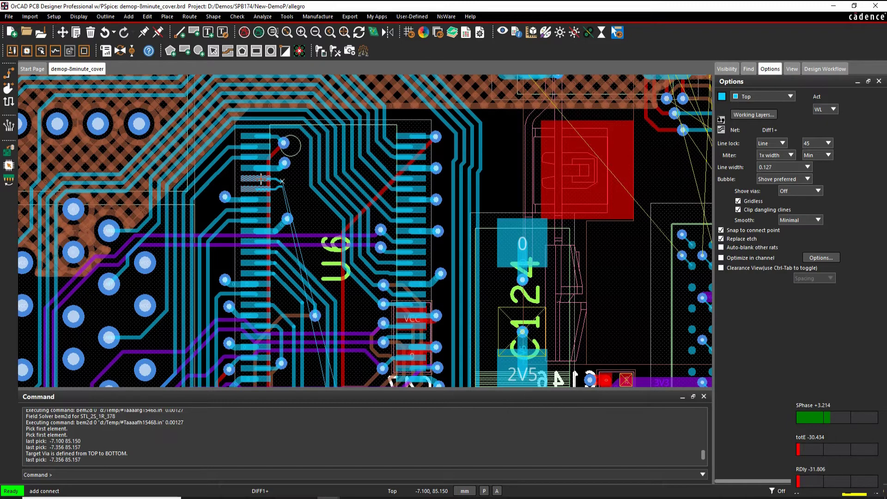
pyautogui.click(320, 208)
pyautogui.click(339, 243)
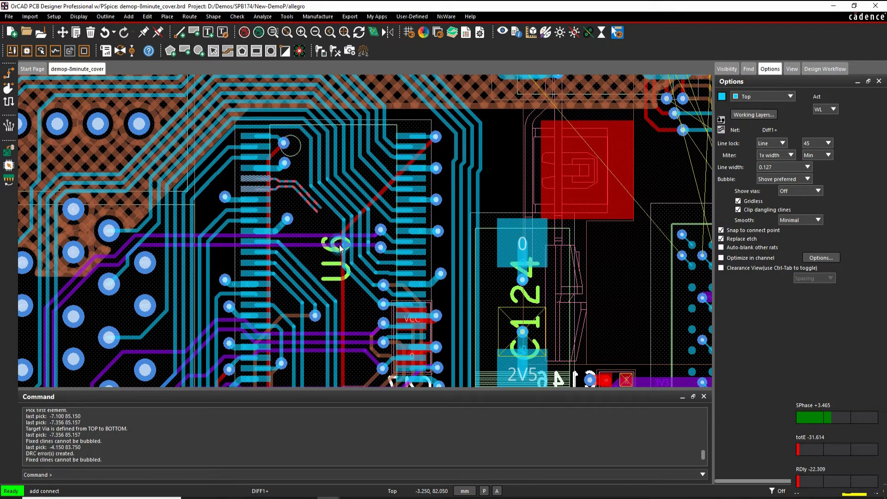
pyautogui.click(336, 243)
pyautogui.click(351, 289)
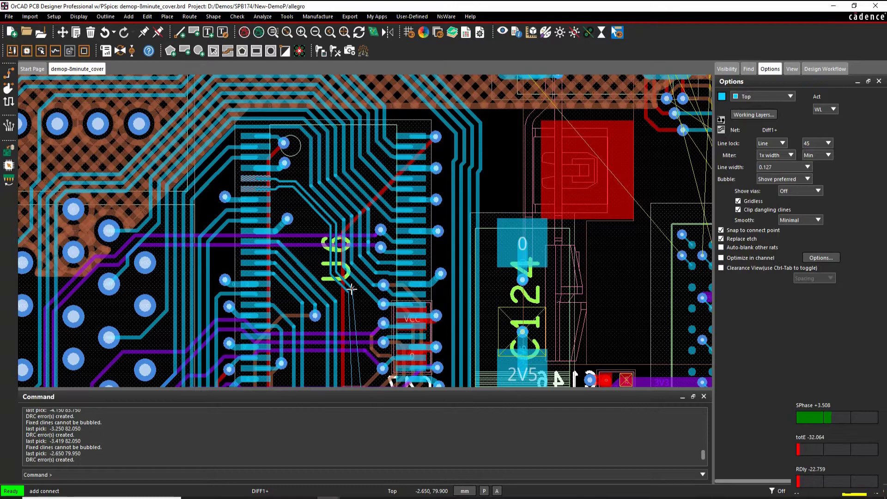
# - Continue the DIFF1+ trace down the board and finish it at the destination pad
pyautogui.press('Right')
pyautogui.press('Down')
pyautogui.press('Down')
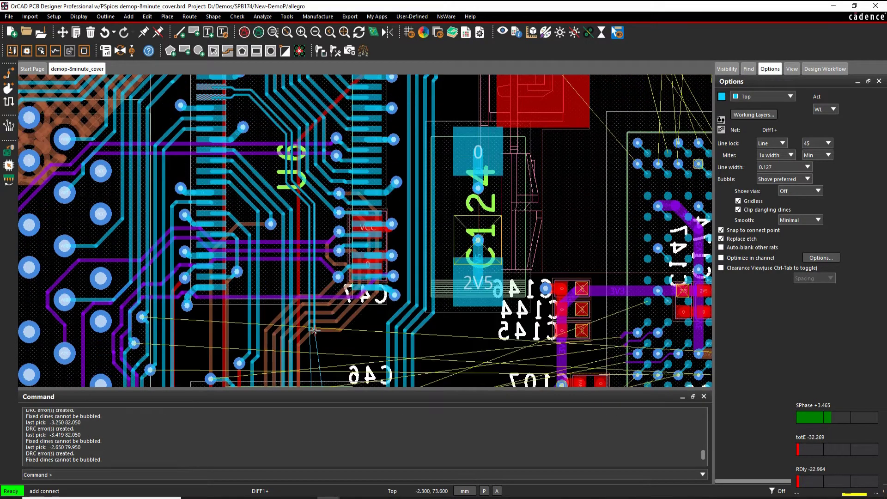
pyautogui.press('Down')
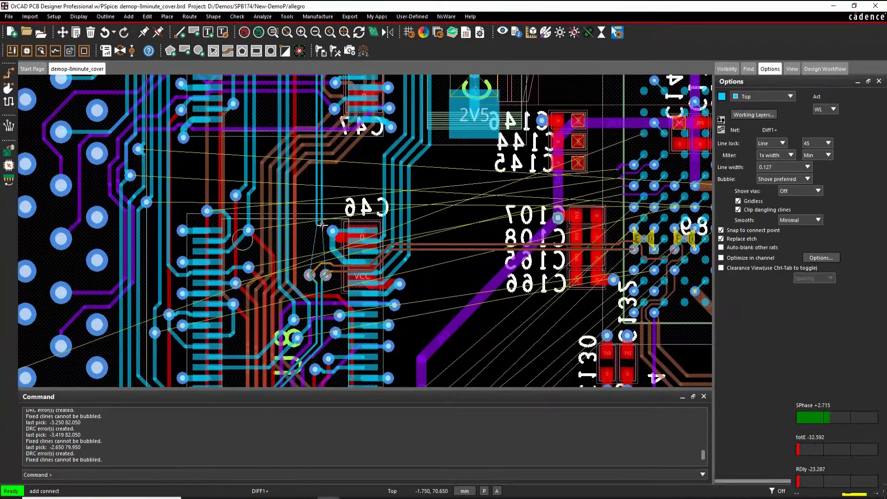
pyautogui.click(322, 242)
pyautogui.click(320, 238)
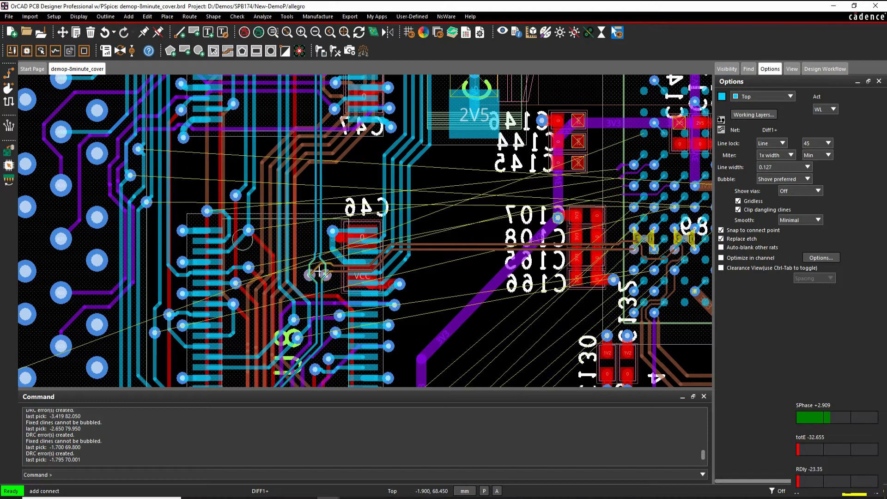
pyautogui.doubleClick(319, 272)
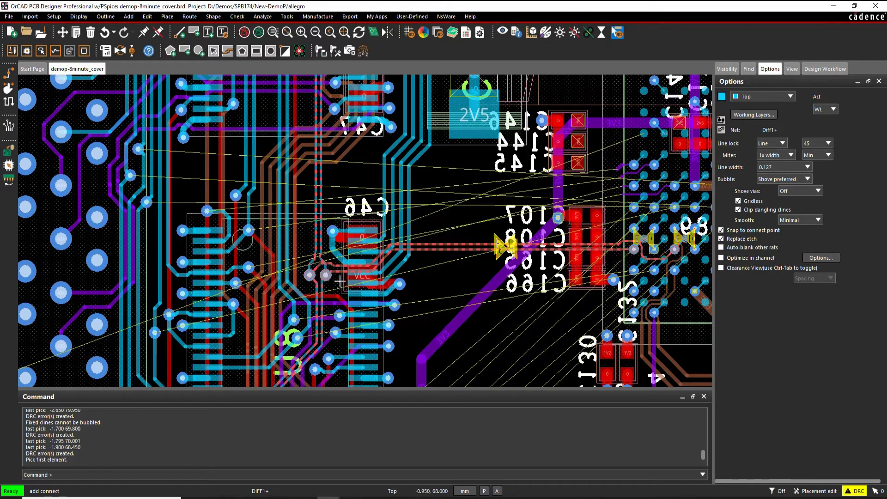
# - Extend the differential pair route to a final point and end the routing command with Done
pyautogui.rightClick(323, 184)
pyautogui.click(338, 176)
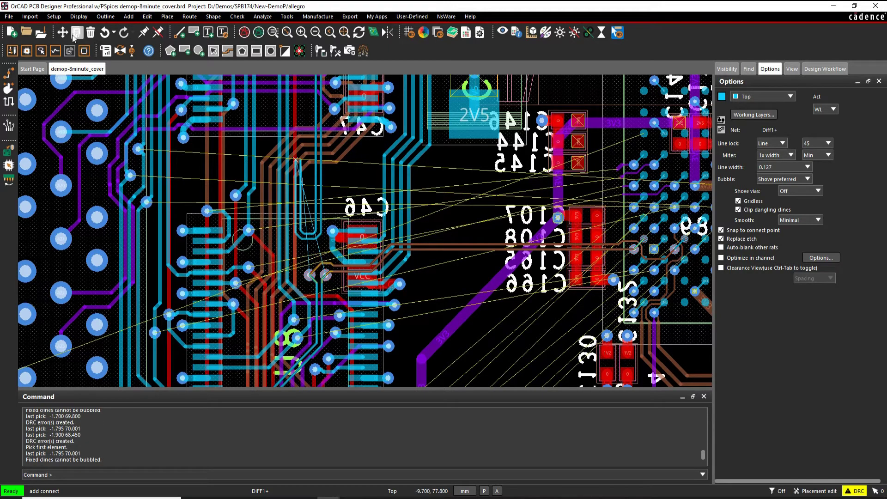
pyautogui.rightClick(323, 171)
pyautogui.click(335, 176)
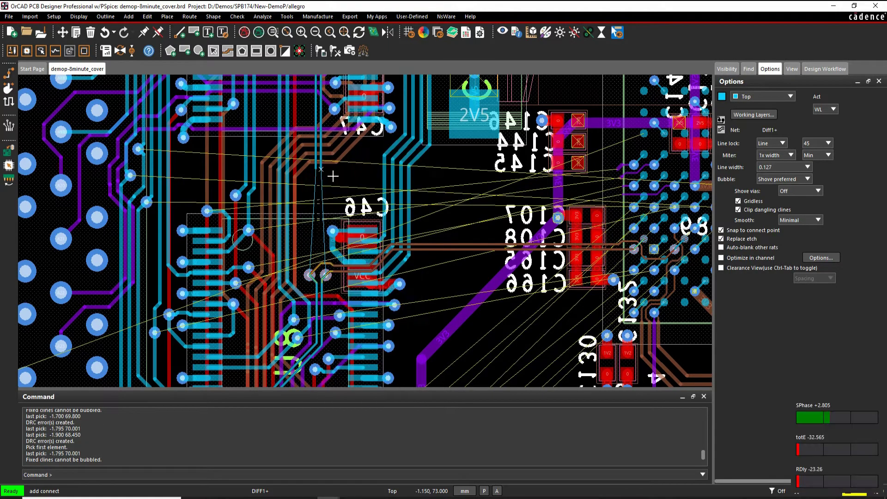
pyautogui.click(321, 149)
pyautogui.rightClick(320, 149)
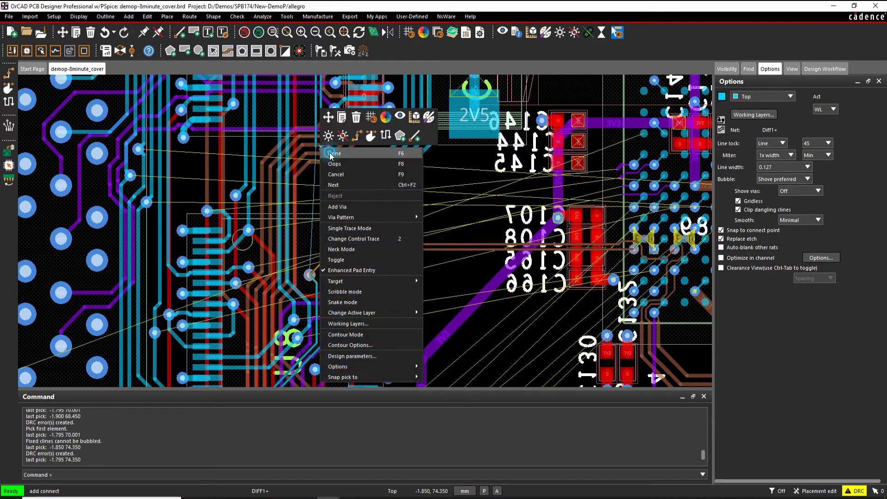
pyautogui.click(333, 175)
pyautogui.click(54, 17)
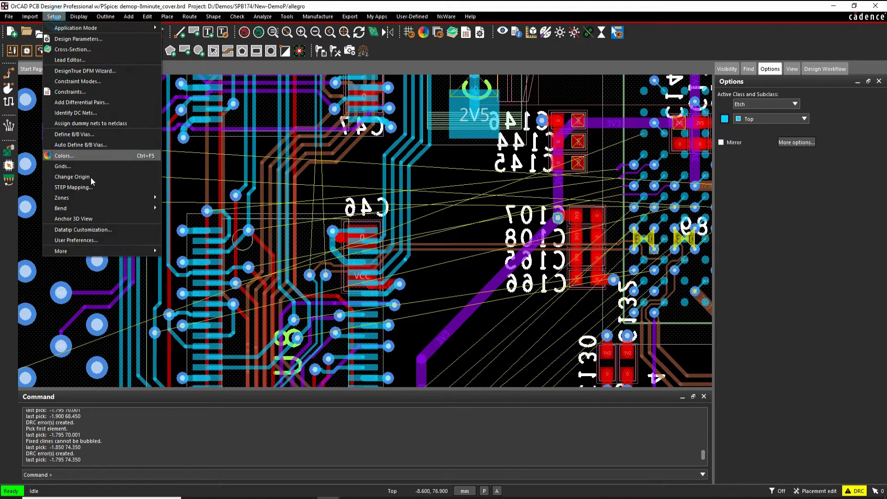
# - Uncheck allegro_dynam_timing_fixedpos under Route > Connect in User Preferences and apply with OK
pyautogui.click(102, 242)
pyautogui.click(15, 190)
pyautogui.click(37, 190)
pyautogui.click(47, 199)
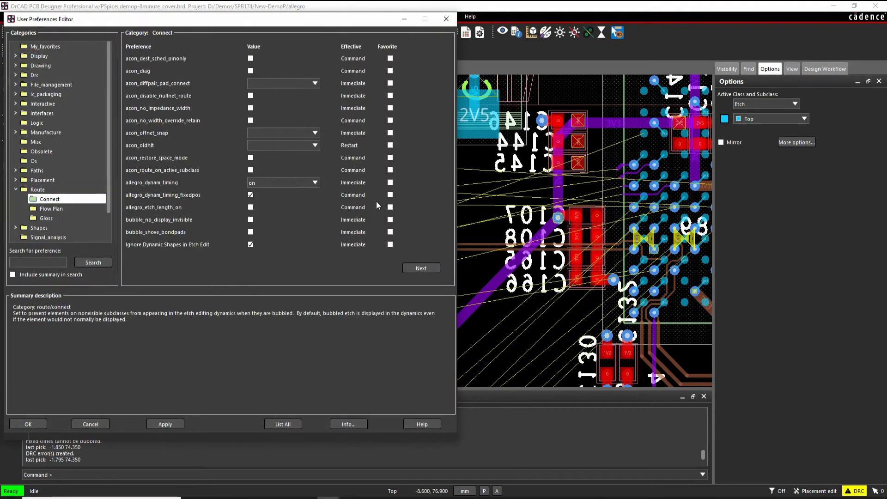
pyautogui.moveTo(145, 185)
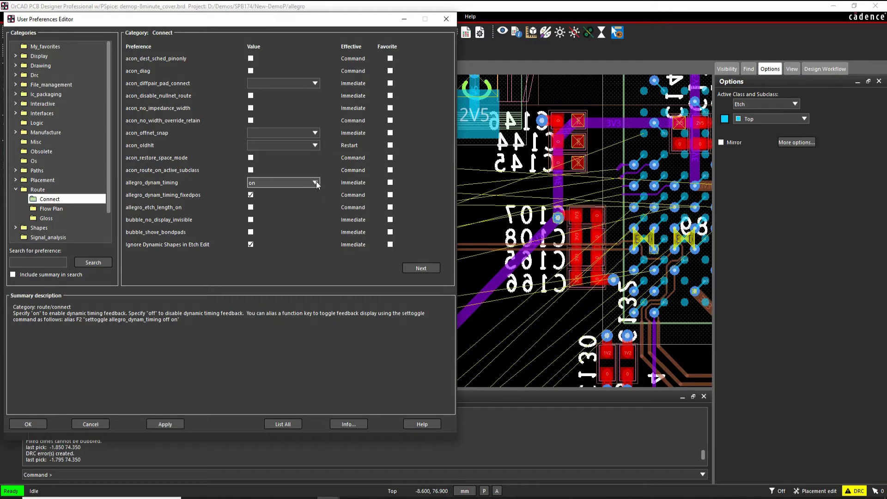
pyautogui.moveTo(248, 198)
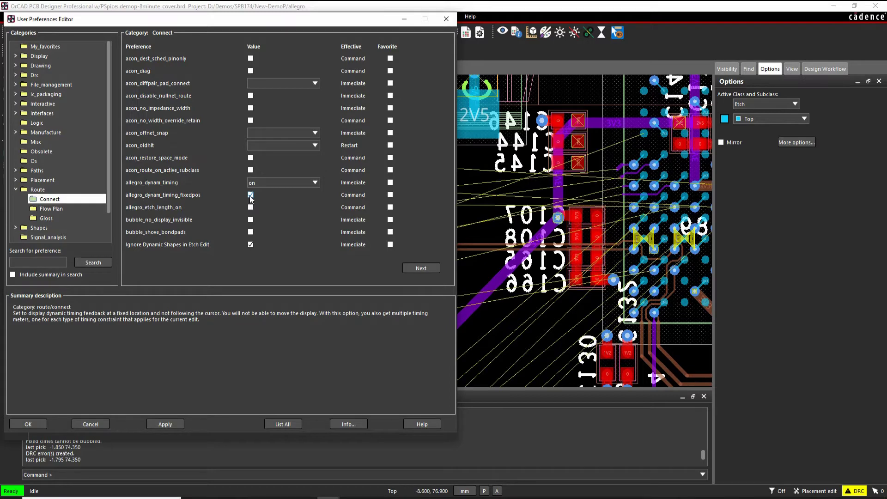
pyautogui.click(250, 195)
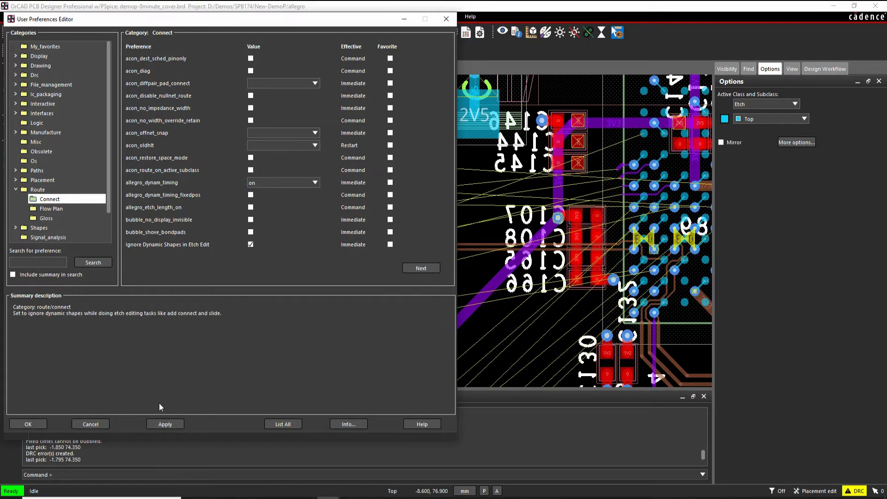
pyautogui.click(37, 423)
pyautogui.click(9, 74)
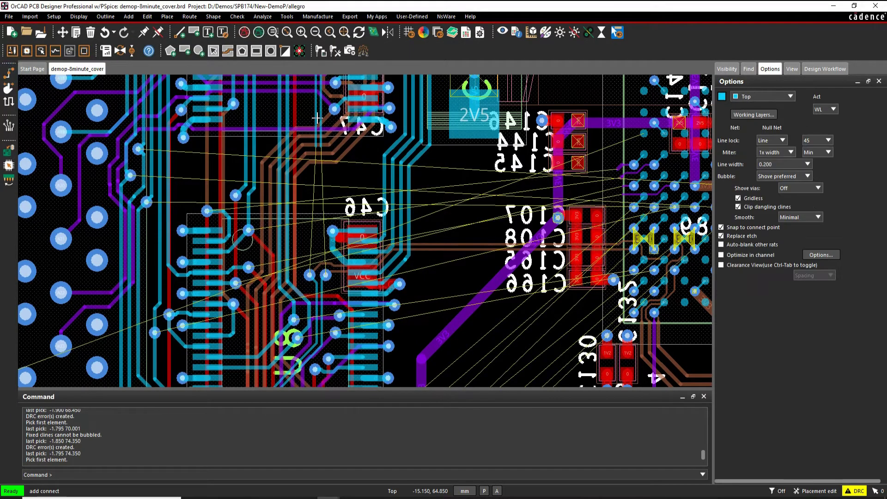
# - Cancel the pending route and re-enable allegro_dynam_timing_fixedpos in User Preferences
pyautogui.click(314, 155)
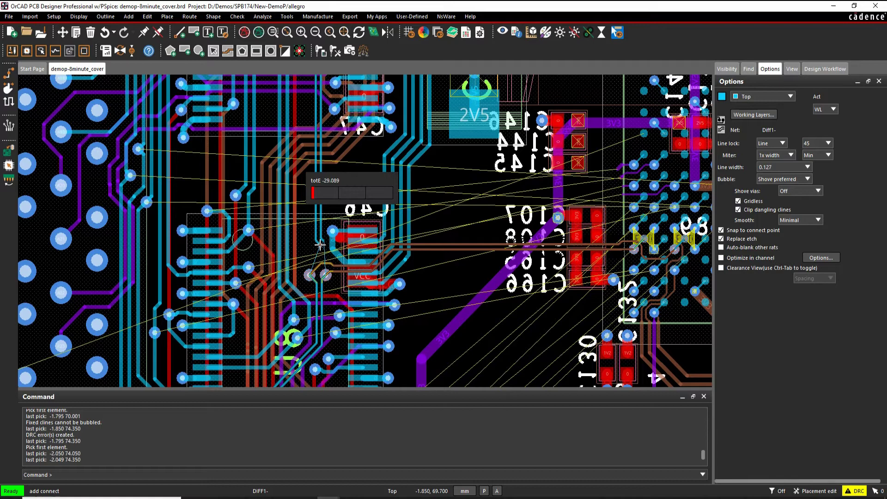
pyautogui.rightClick(317, 209)
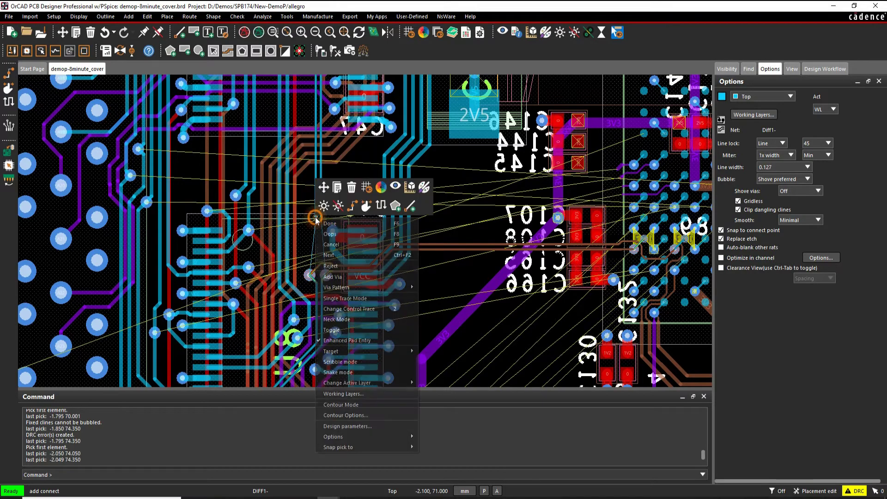
pyautogui.click(330, 227)
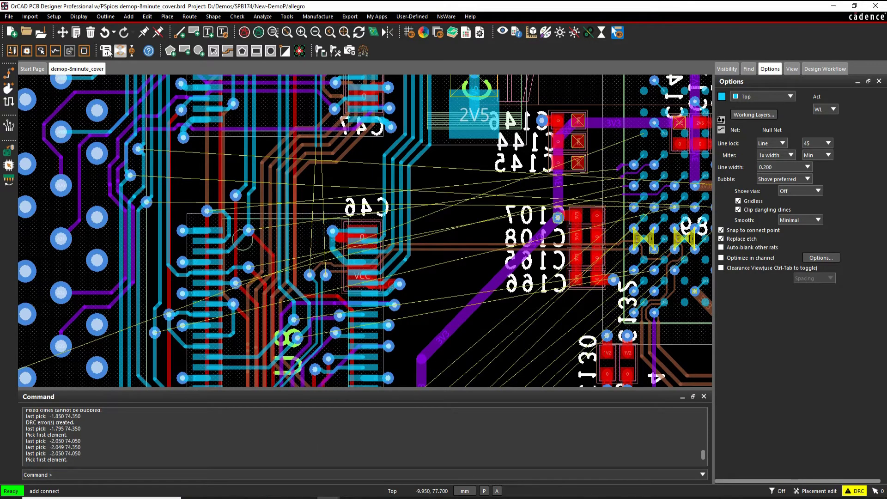
pyautogui.click(53, 17)
pyautogui.click(76, 240)
pyautogui.click(251, 194)
pyautogui.click(28, 424)
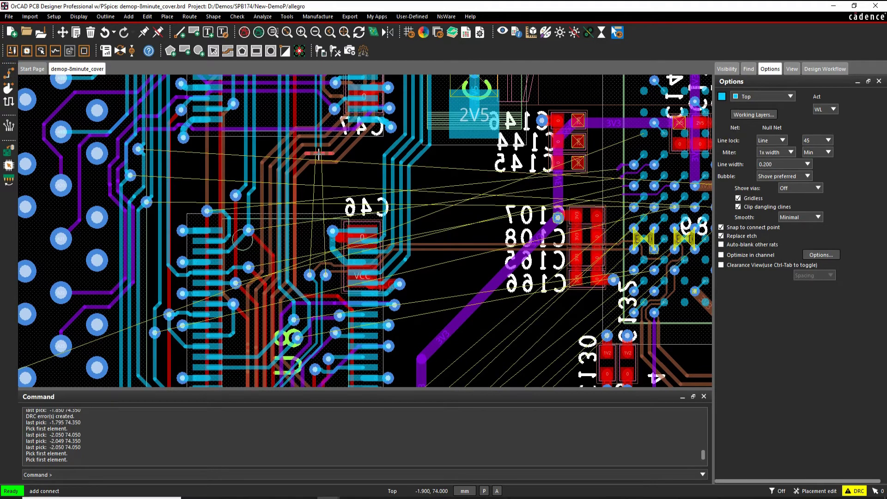
# - Route the DIFF1 pair from its pins down to the vias and finish with Done
pyautogui.click(315, 165)
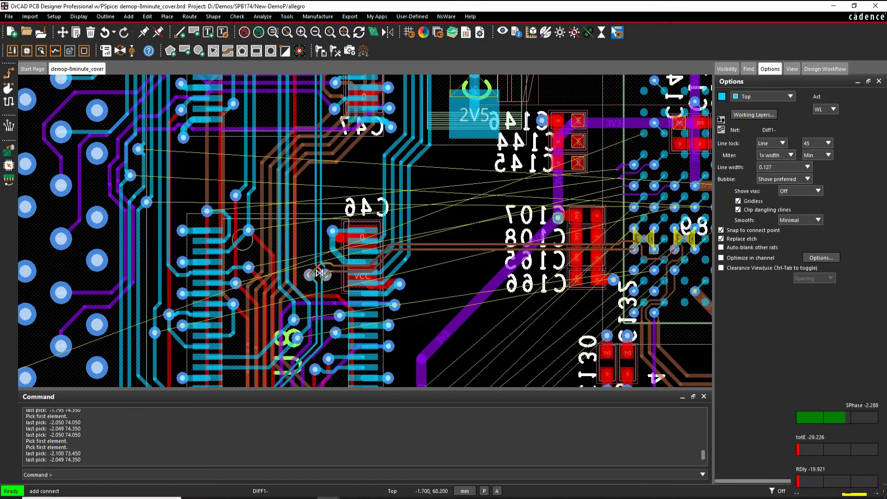
pyautogui.click(316, 253)
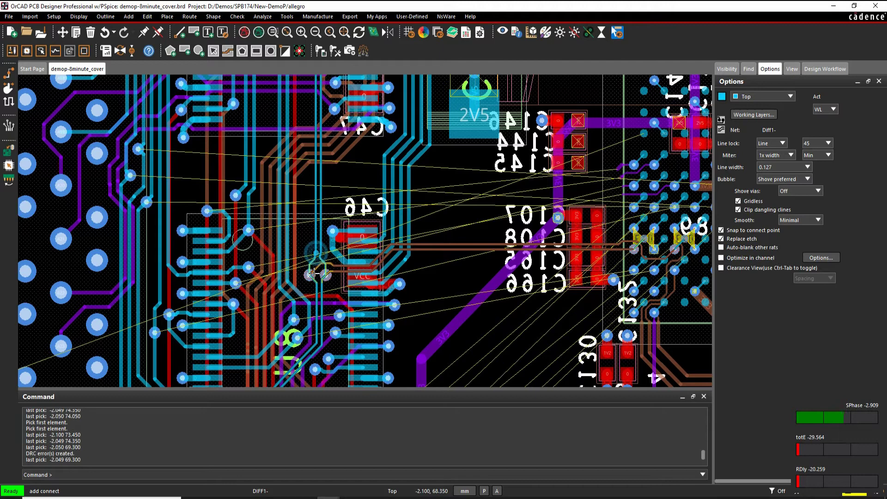
pyautogui.click(317, 275)
pyautogui.rightClick(334, 196)
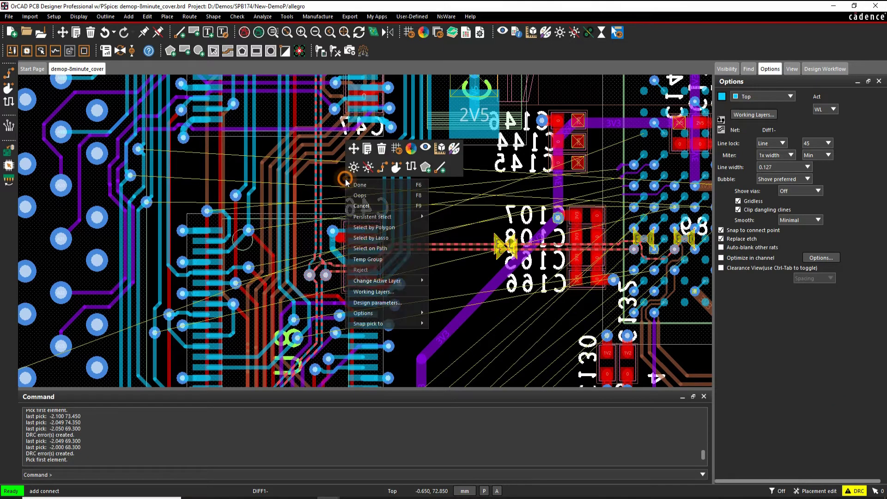
pyautogui.click(422, 192)
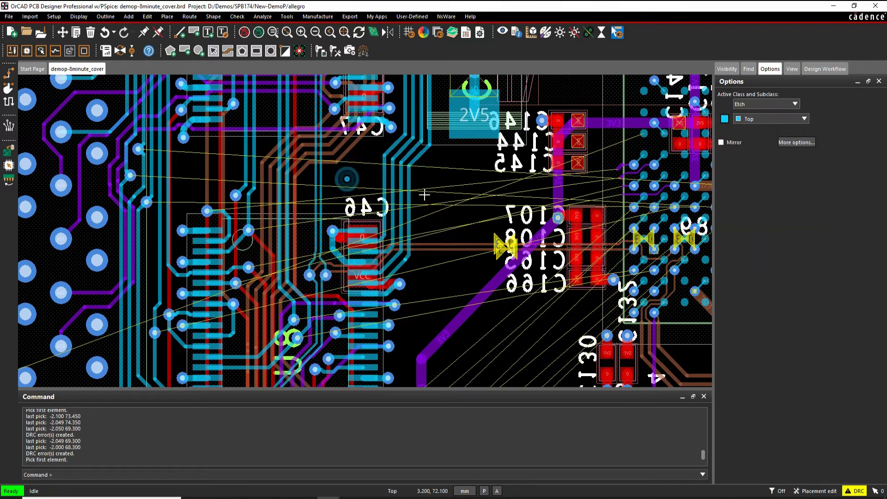
# - Delay-tune DIFF1 with a trombone serpentine using FullArc corners and commit it
pyautogui.click(9, 102)
pyautogui.click(781, 194)
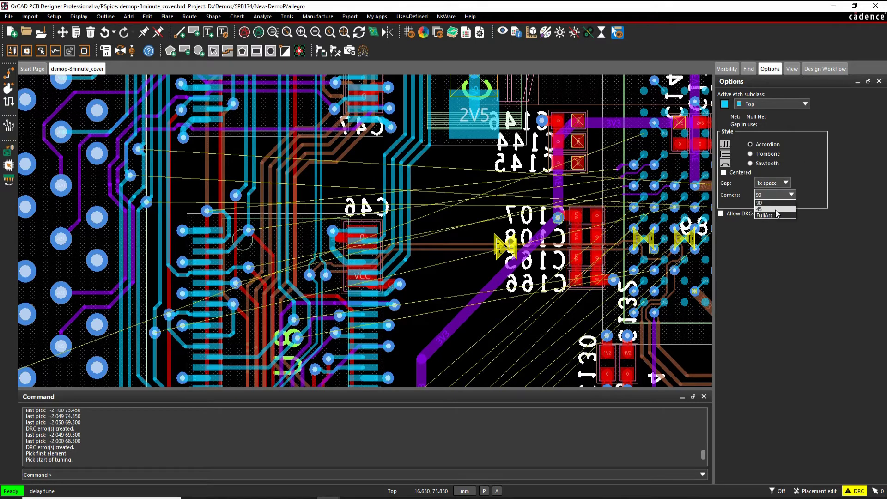
pyautogui.click(772, 213)
pyautogui.click(415, 246)
pyautogui.click(414, 247)
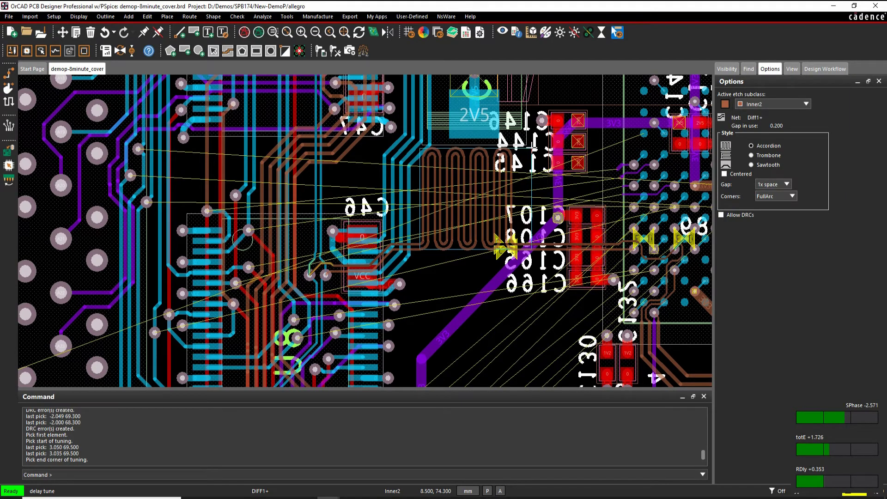
pyautogui.scroll(5, 495, 187)
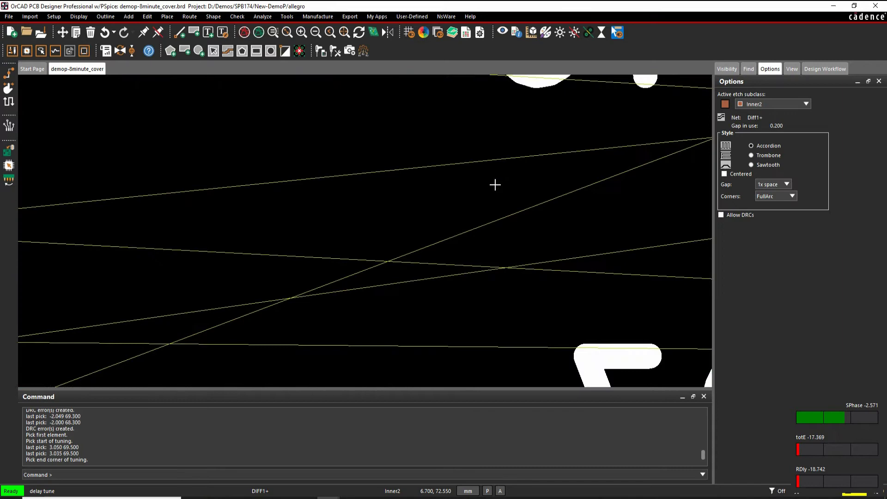
pyautogui.scroll(-5, 529, 145)
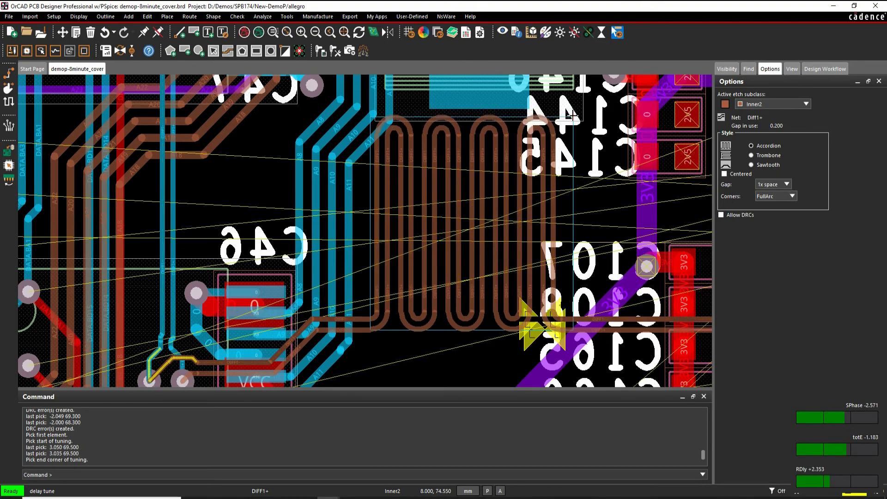
pyautogui.click(572, 115)
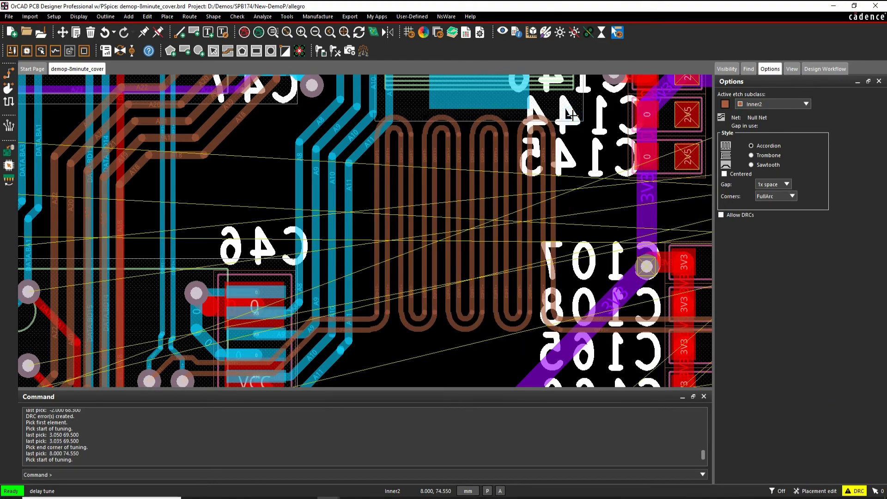